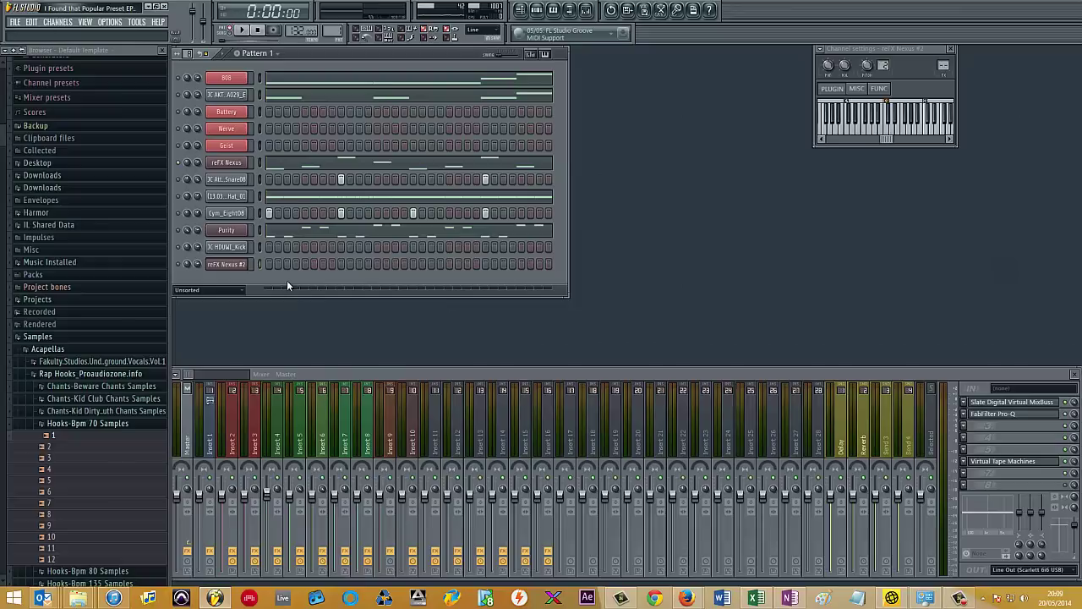
- Open the reFX Nexus #2 instrument and browse its Arpeggios and Classical preset categories around WW Karate Kid
left_click(241, 265)
left_click(241, 265)
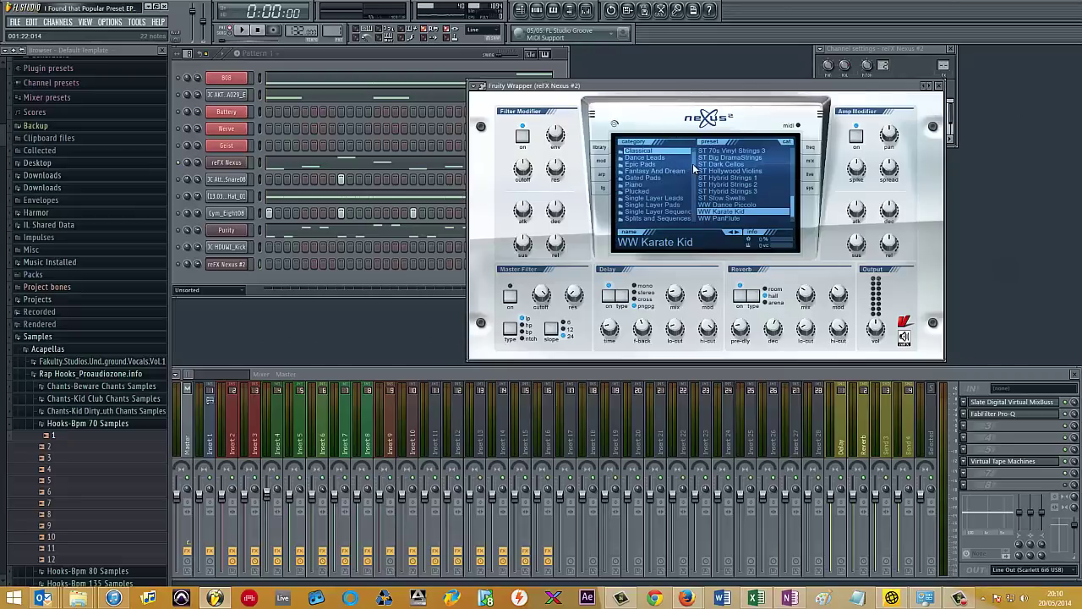
scroll(687, 165, "up", 2)
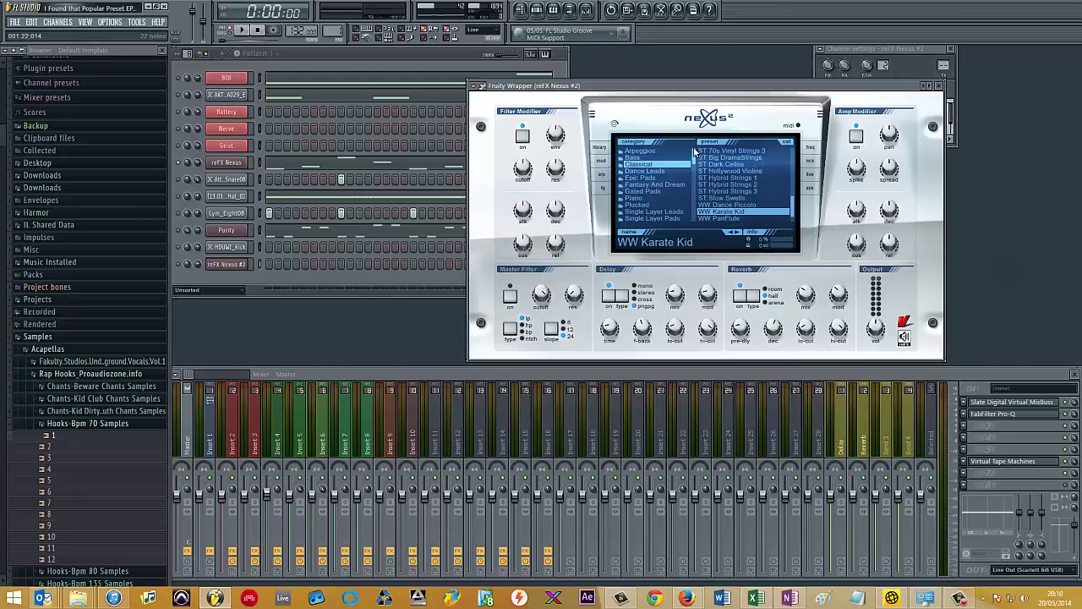
left_click(651, 152)
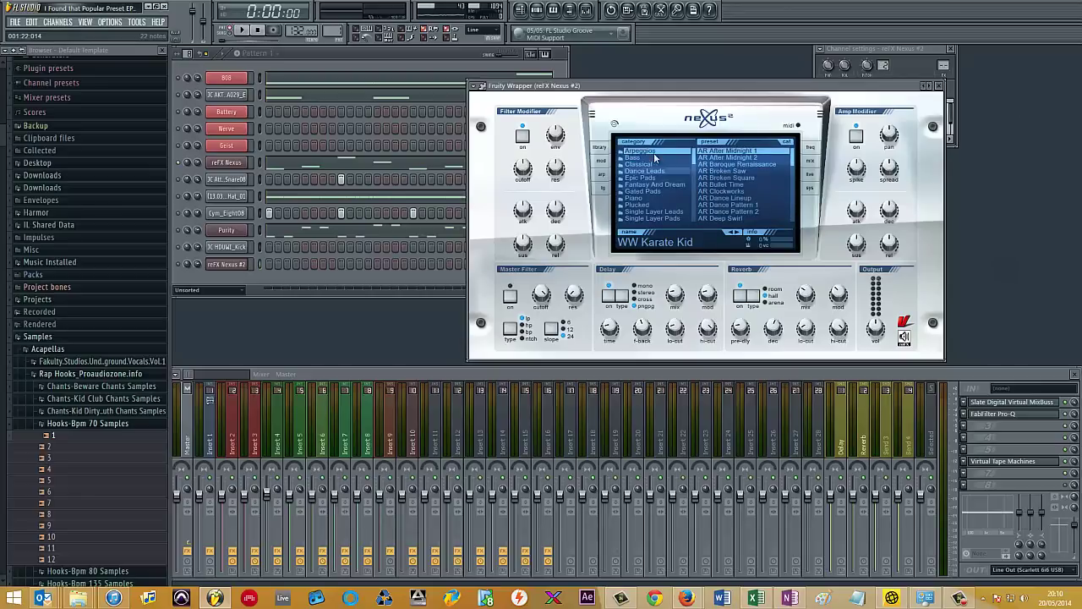
left_click(651, 165)
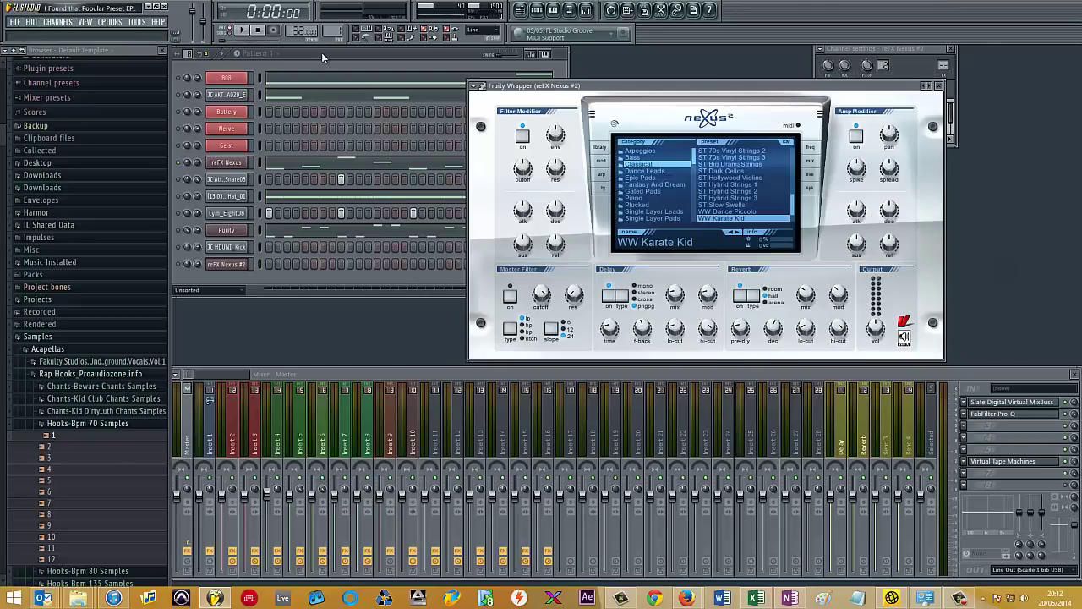
- Examine the reFX Nexus channel's melody notes in the piano roll while the pattern plays, and stop playback
left_click(258, 161)
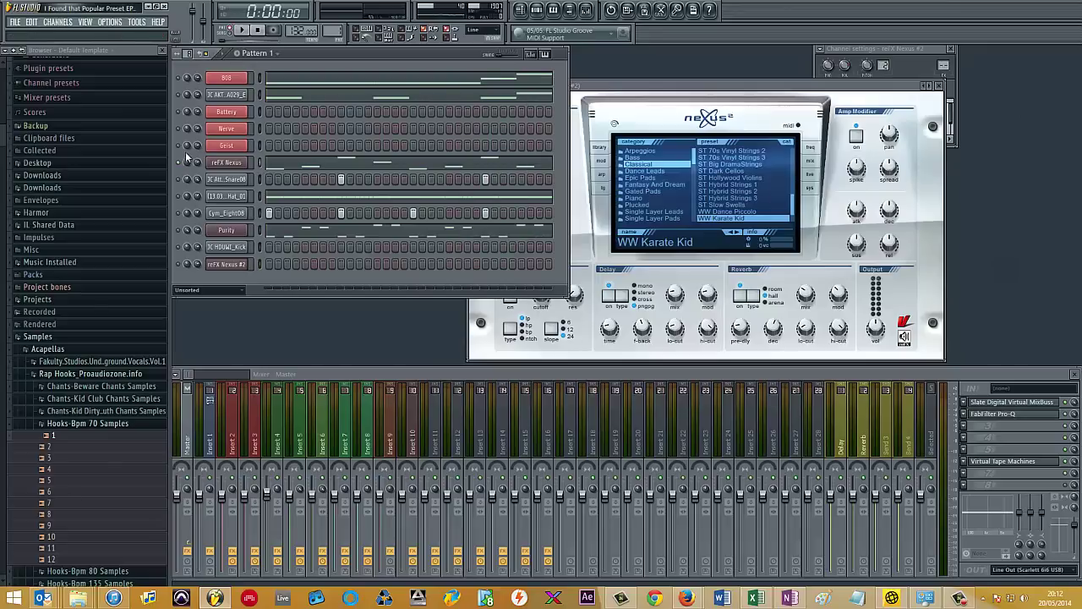
left_click(327, 165)
scroll(469, 221, "down", 5)
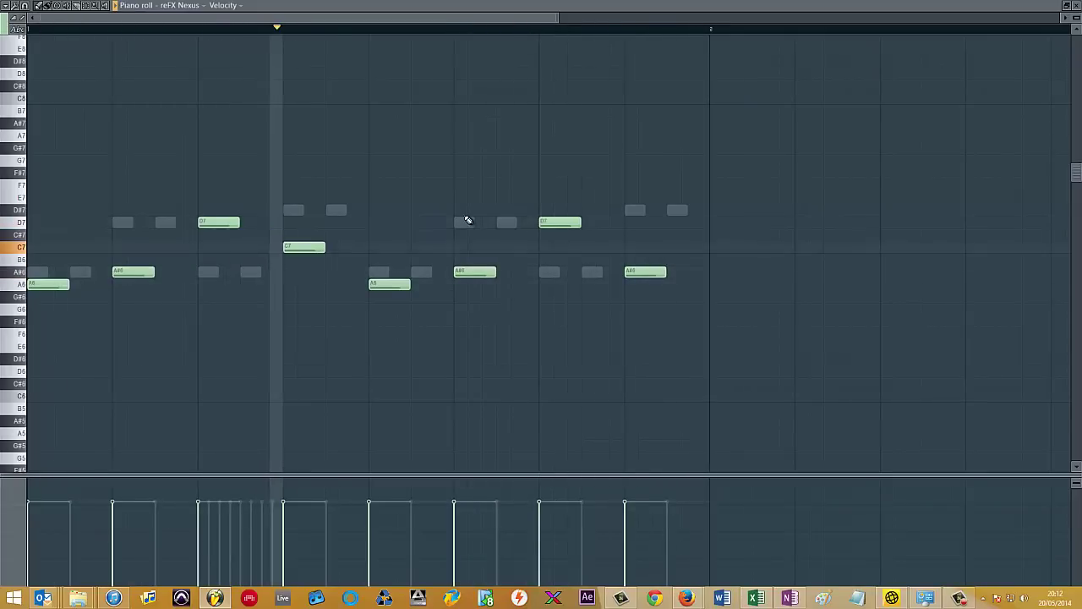
key("F7")
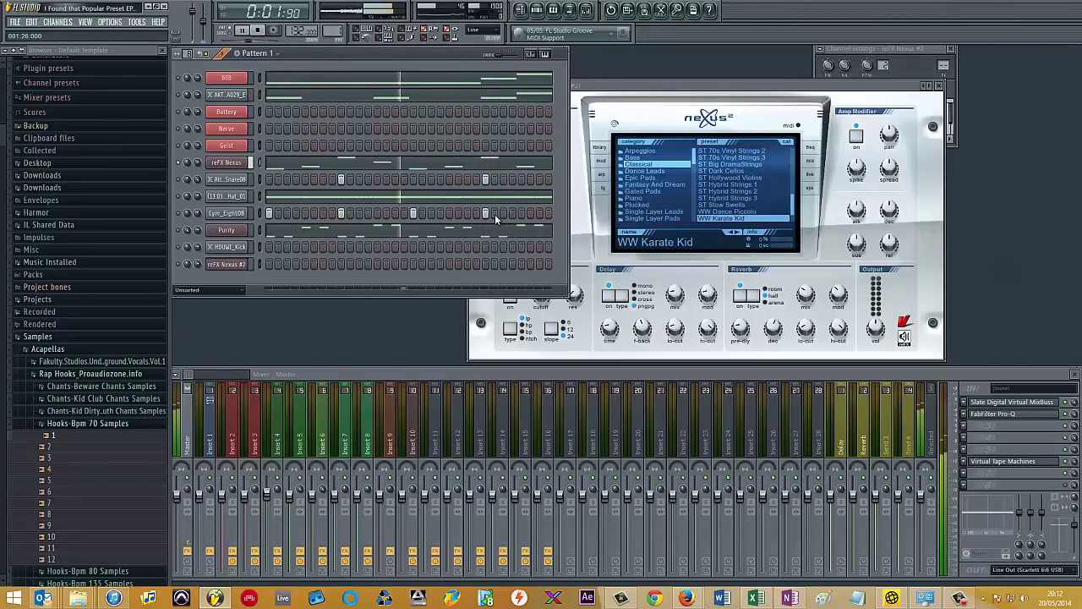
key("space")
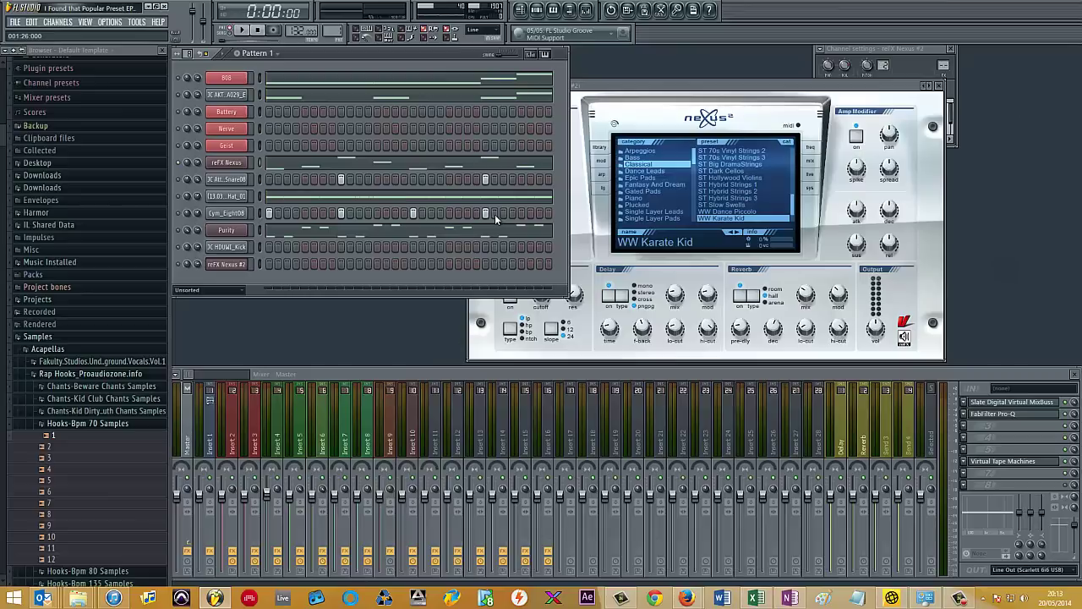
- Audition Pattern 1 in separate passes to hear the drum channels together with the reFX Nexus melody
key("space")
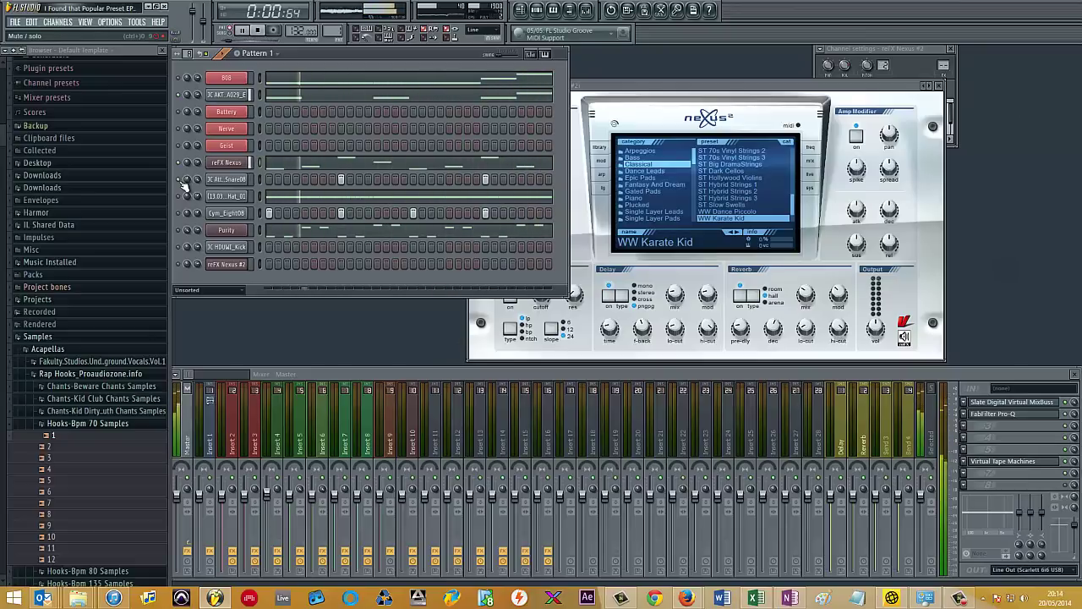
key("space")
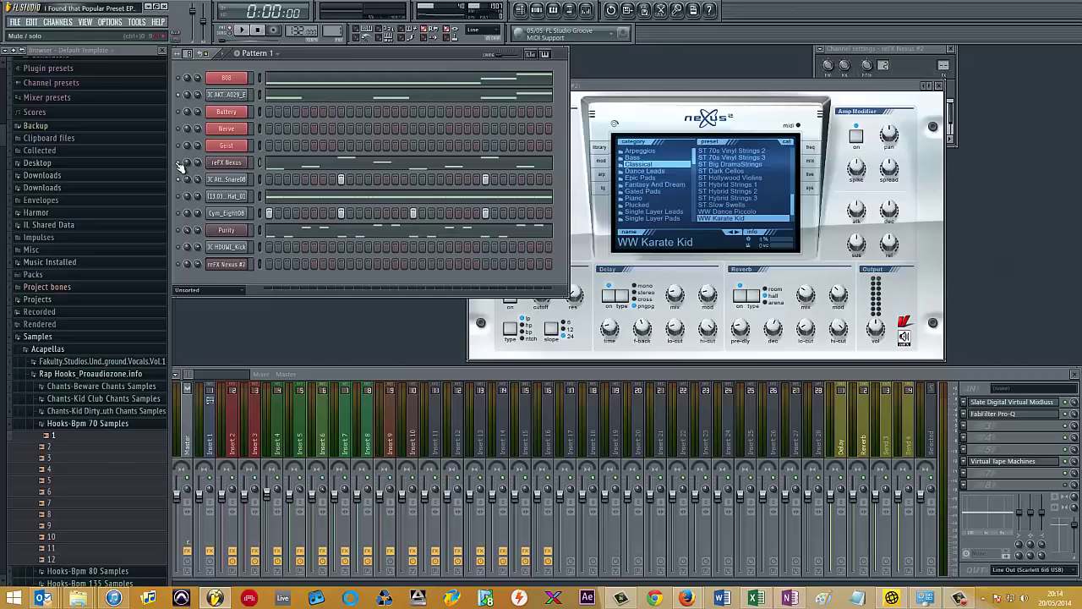
right_click(180, 165)
left_click(286, 256)
left_click(241, 30)
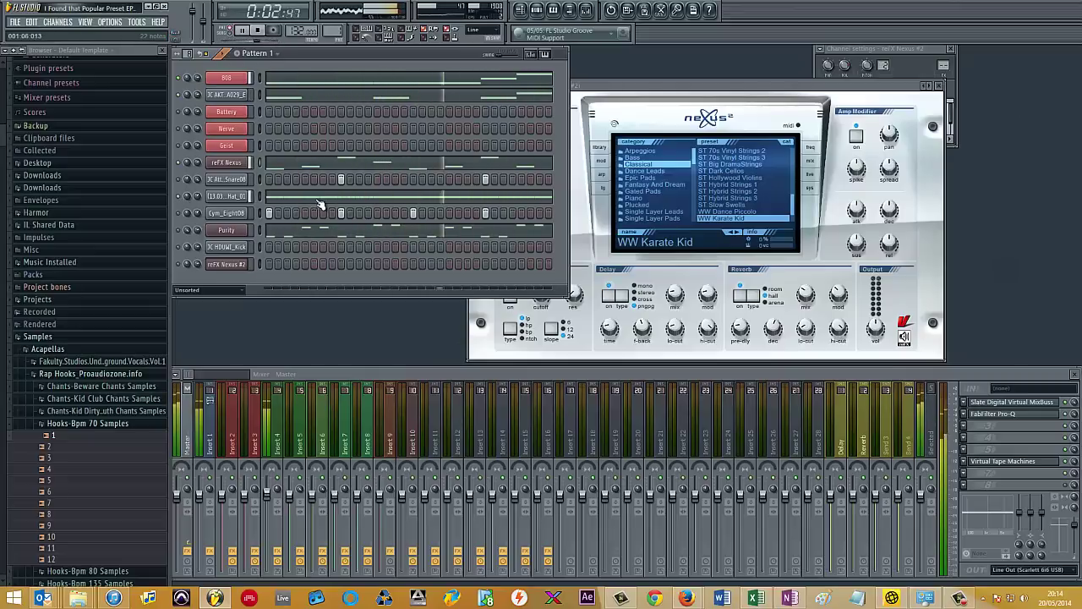
- Open the JC HHat_01 hi-hat channel in the piano roll and view its full C5 note pattern
left_click(348, 198)
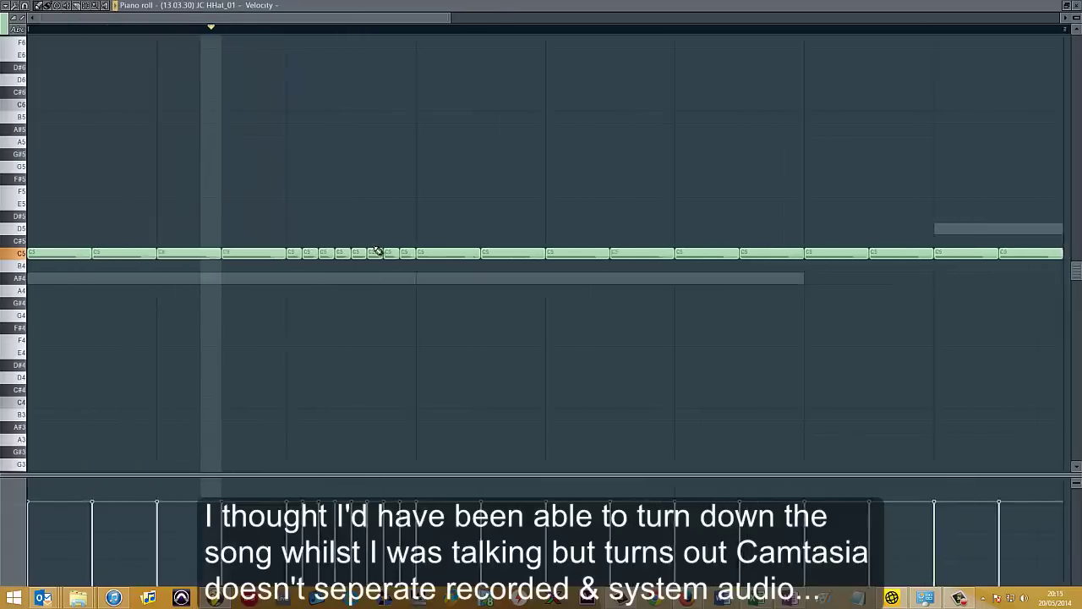
scroll(338, 296, "down", 1)
scroll(262, 330, "down", 1)
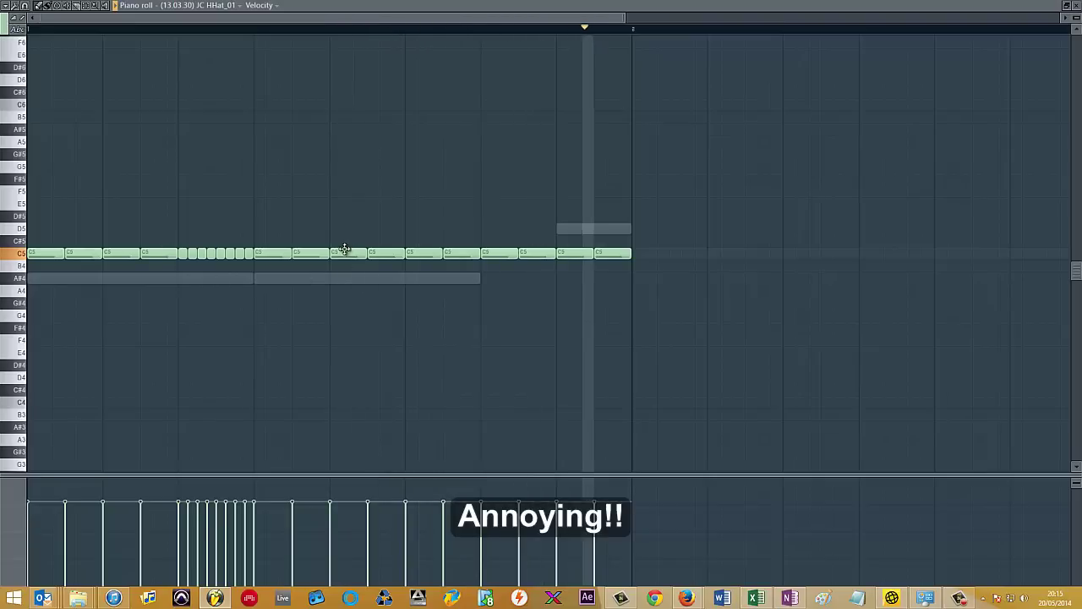
- Try the Chopper with a finer time multiplier on the second full-length C5 hi-hat note after the existing roll
left_click_drag(309, 208, 309, 270)
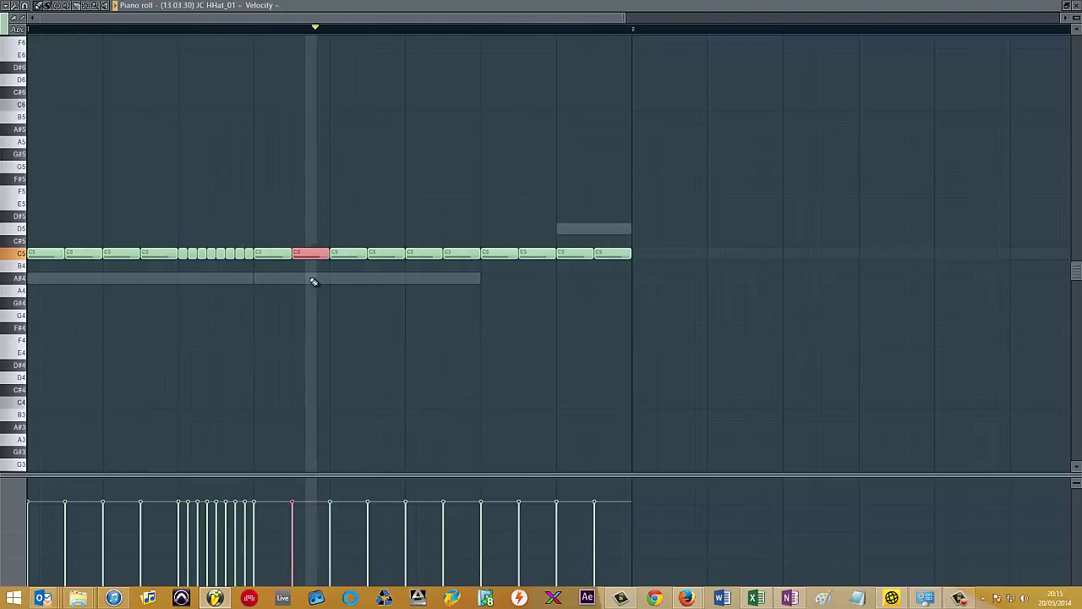
key("alt+u")
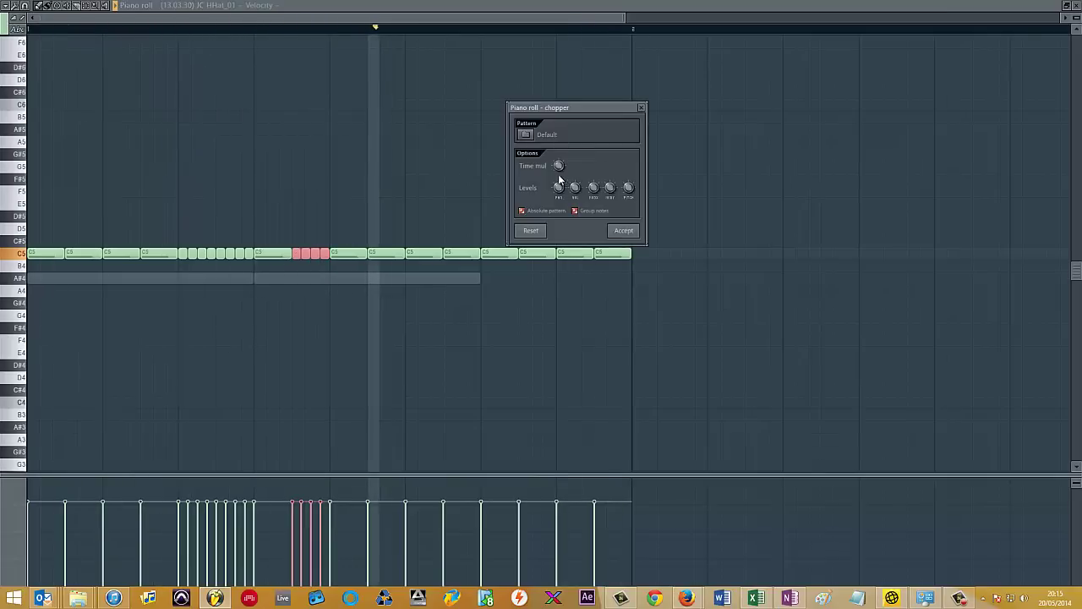
left_click_drag(558, 174, 567, 198)
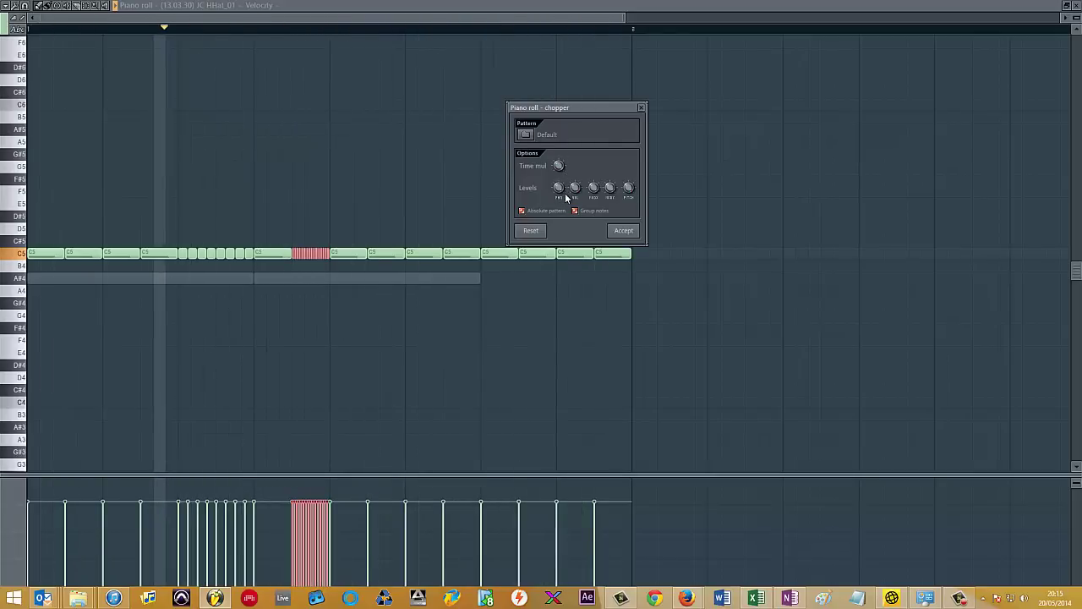
left_click(642, 109)
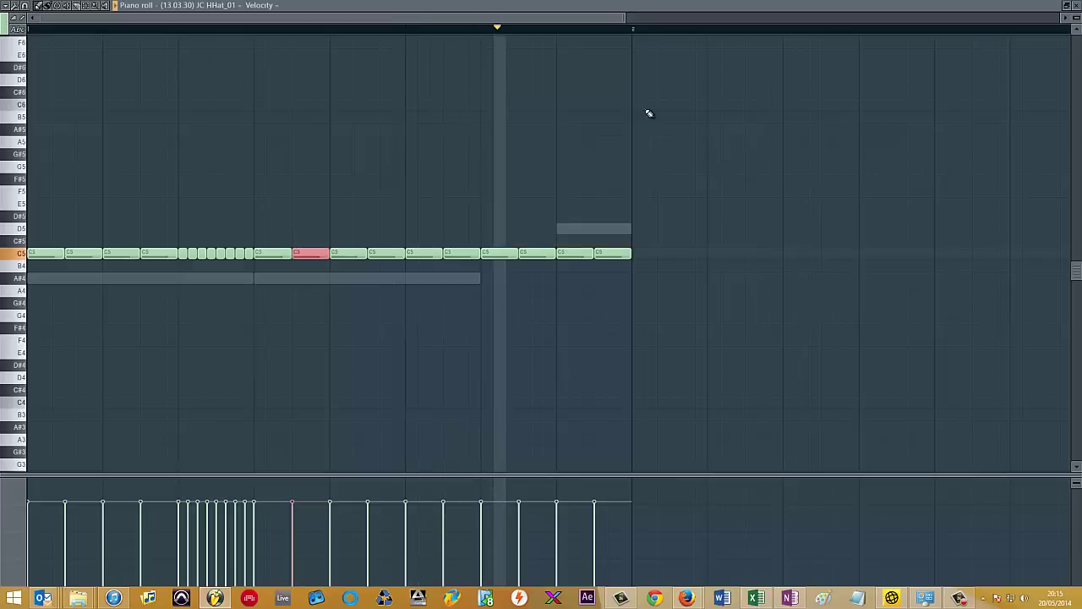
key("F7")
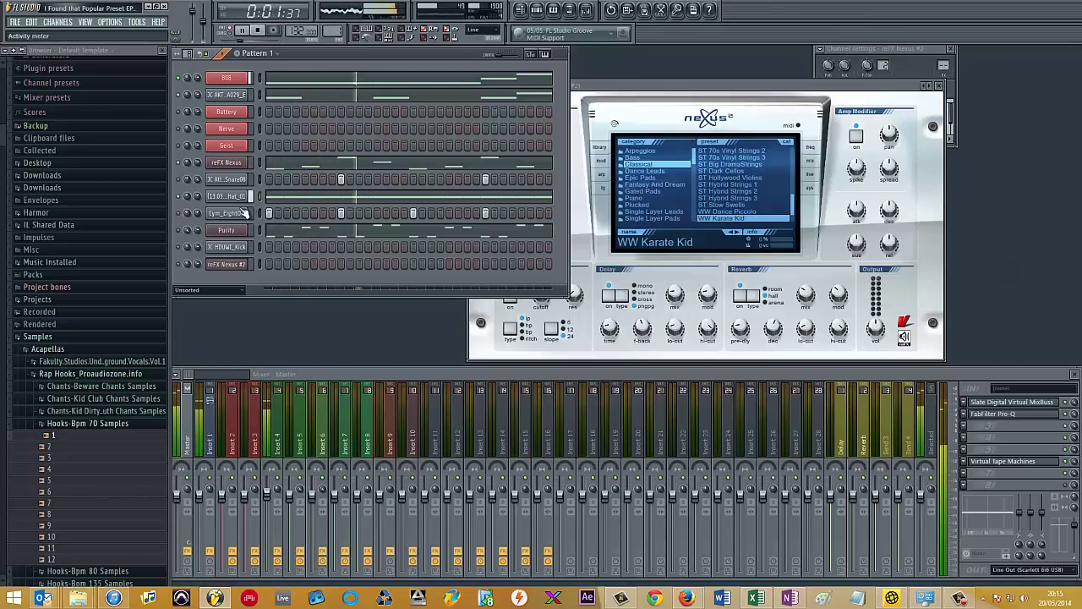
- Solo the Purity channel to hear its part in Pattern 1 and look at its plugin window
right_click(179, 230)
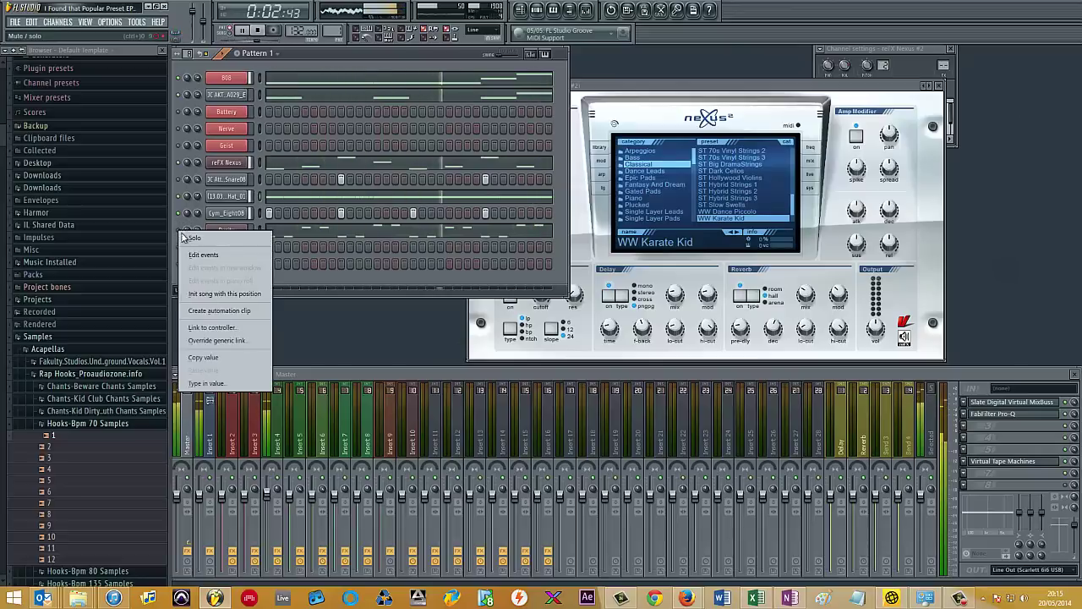
left_click(193, 238)
key("space")
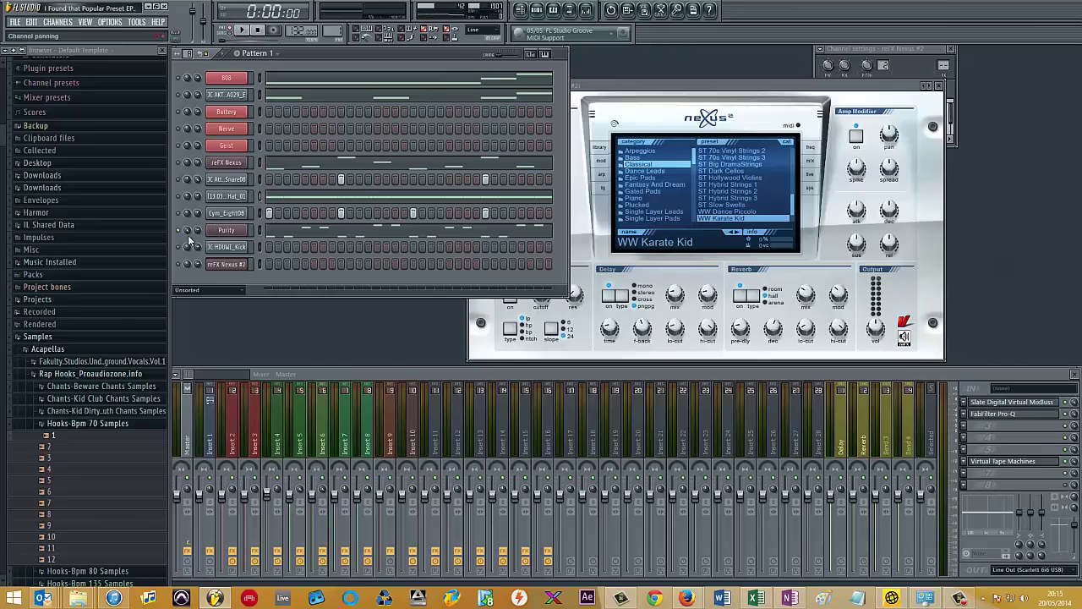
left_click(241, 31)
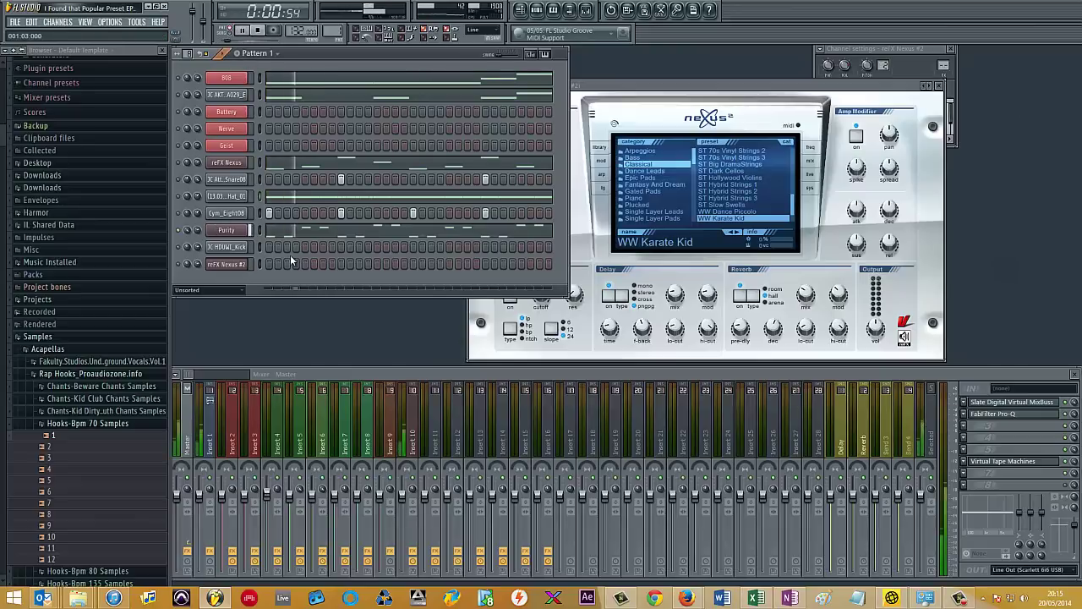
left_click(225, 230)
left_click_drag(785, 68, 705, 71)
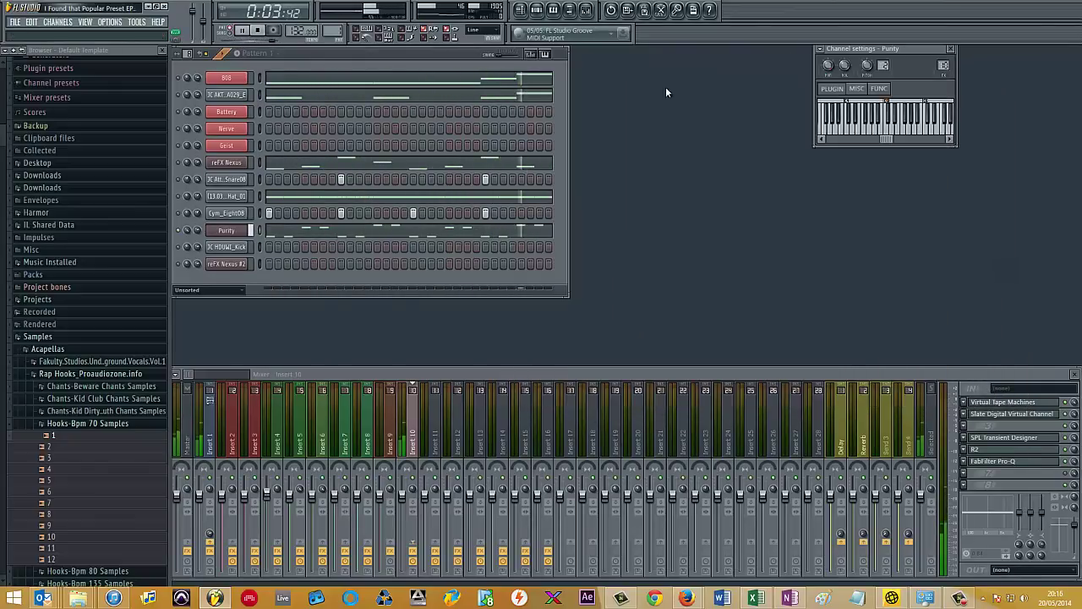
- Bring the muted channels back in alongside Purity and stop playback
left_click(181, 93)
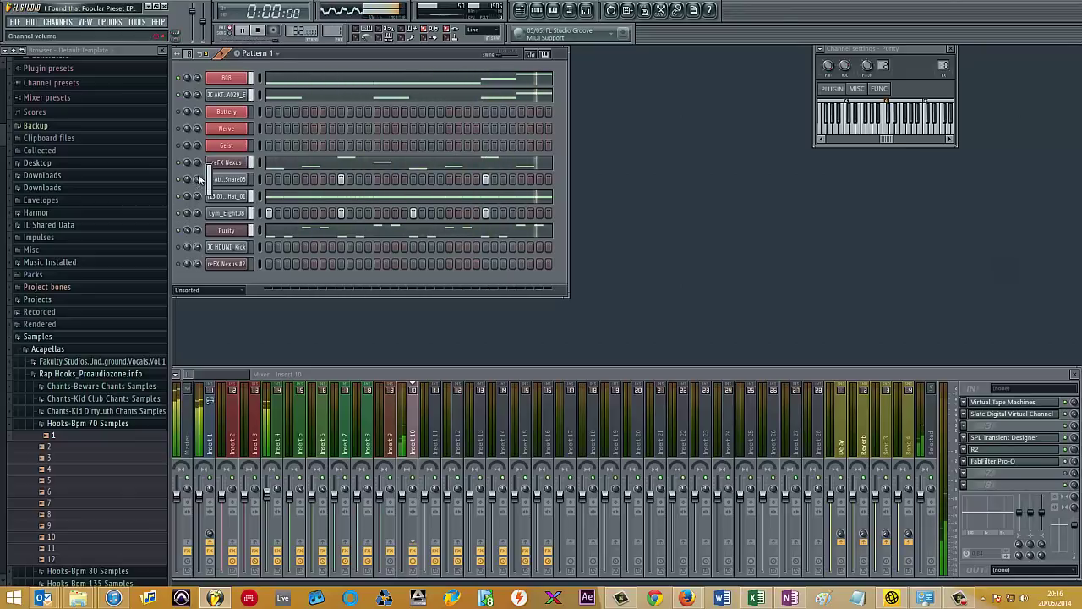
key("space")
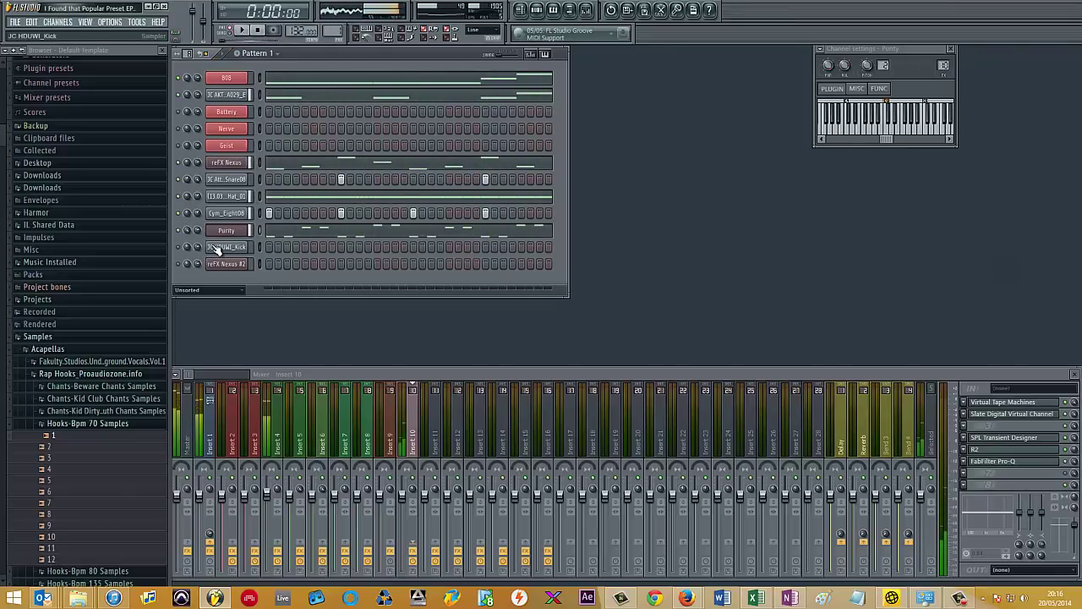